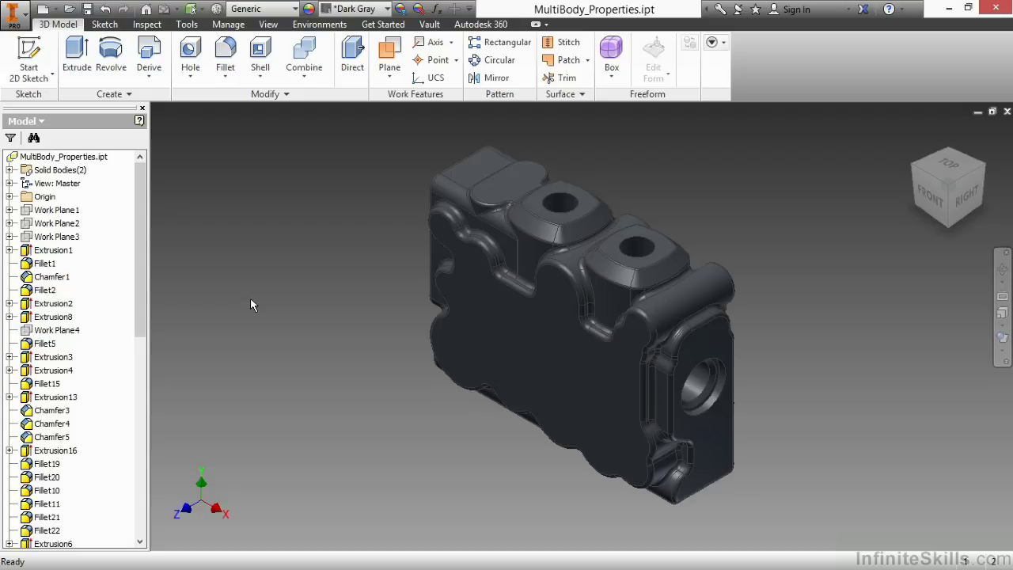
Expand Solid Bodies(2) to list Solid1 and Solid4, and briefly select Combine2 to review it.
{"action": "left_click", "coordinate": [9, 171]}
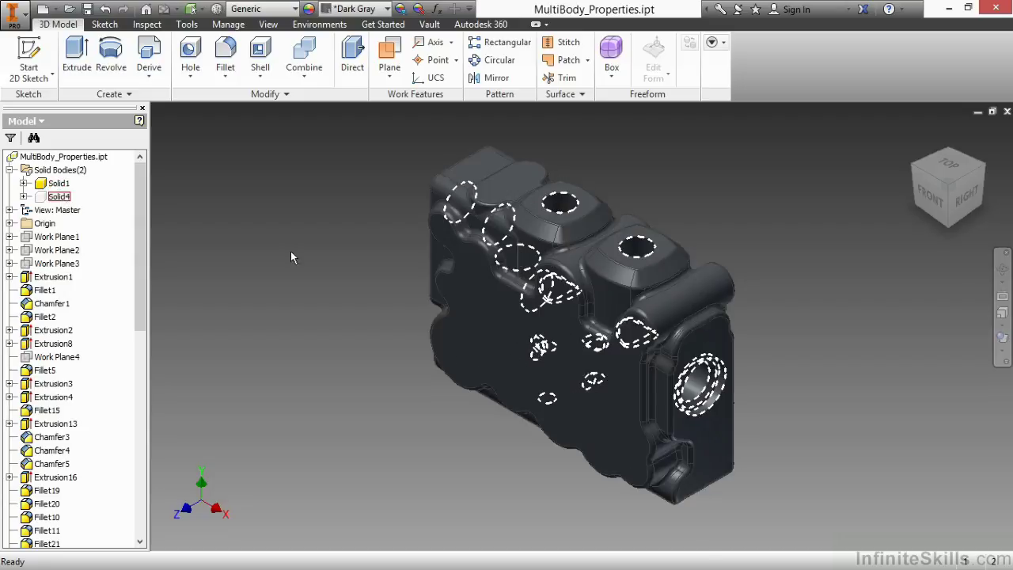
{"action": "left_click_drag", "start_coordinate": [139, 231], "coordinate": [132, 513]}
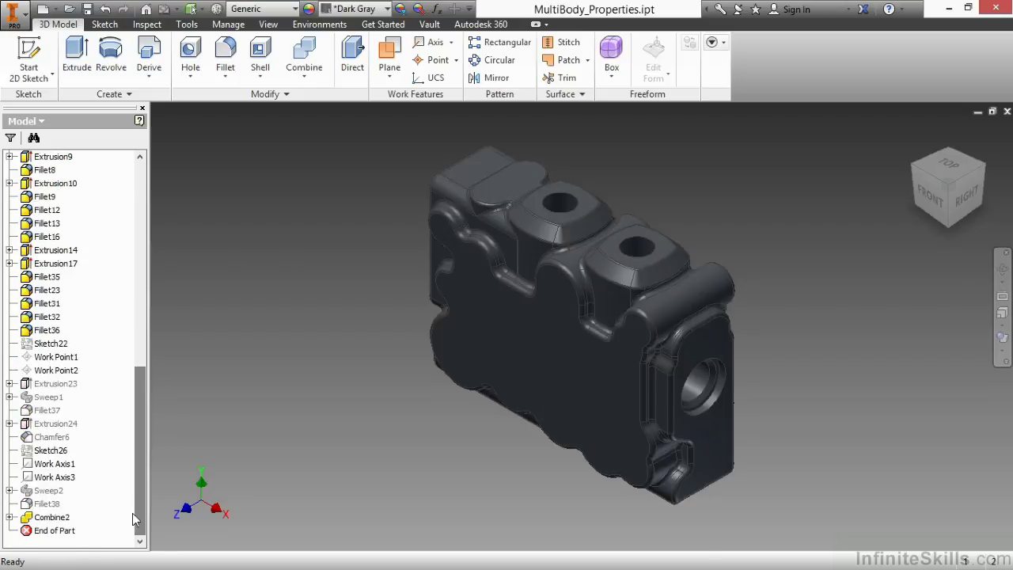
{"action": "left_click", "coordinate": [58, 519]}
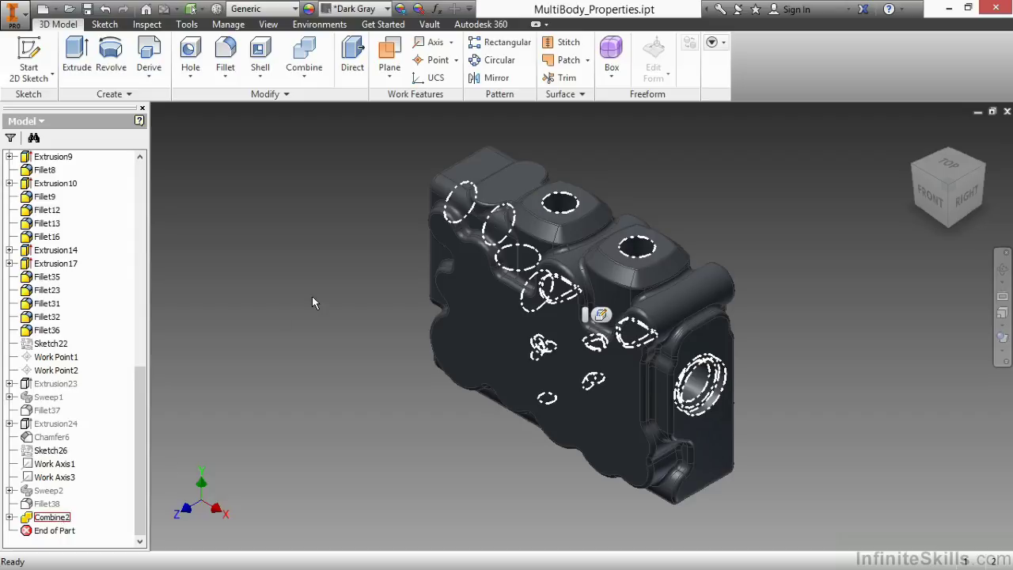
{"action": "key", "text": "Escape"}
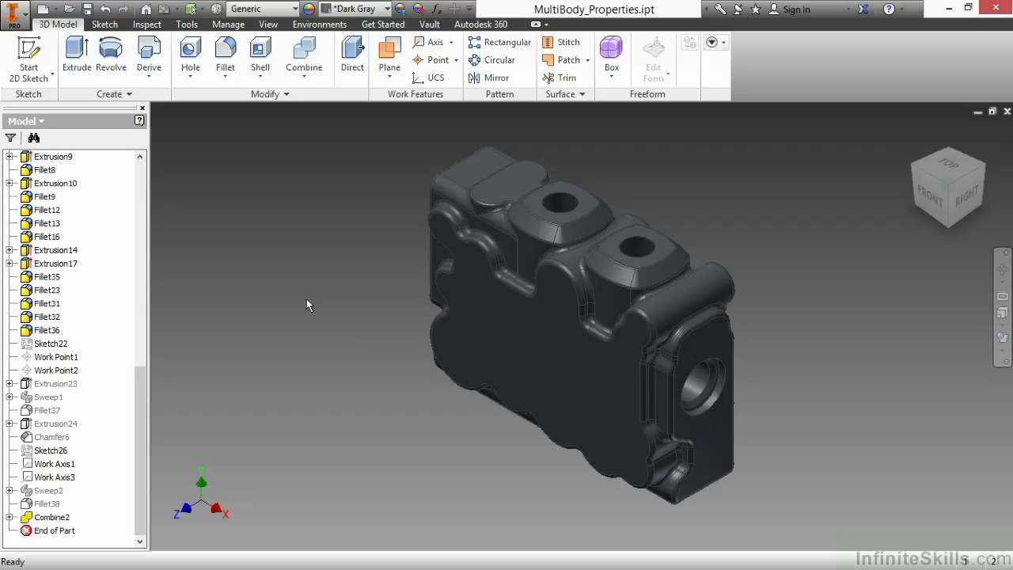
{"action": "left_click_drag", "start_coordinate": [140, 377], "coordinate": [147, 150]}
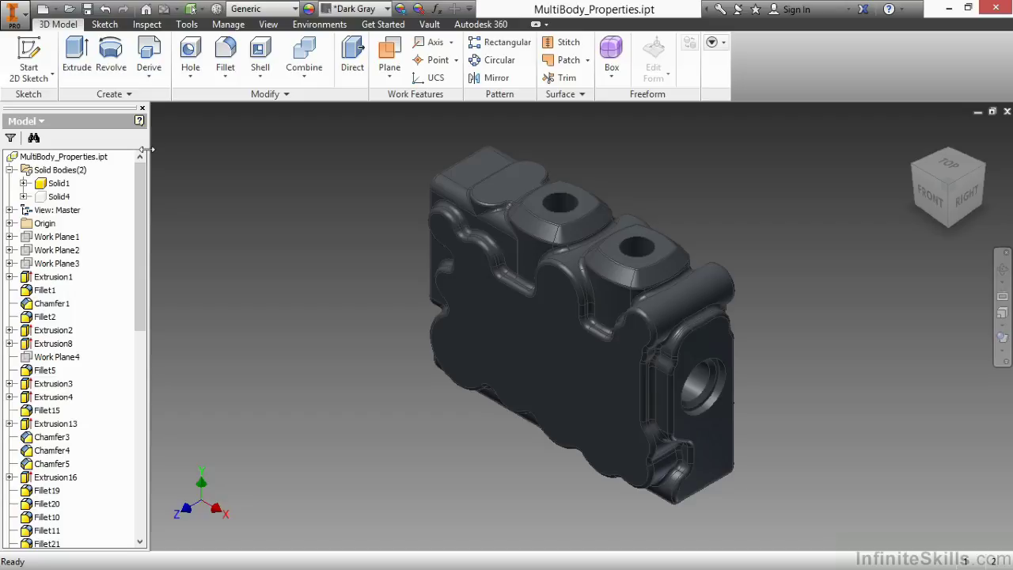
Toggle Solid4 and Solid1 visibility, show all bodies, then use Hide Others on Solid4.
{"action": "right_click", "coordinate": [63, 197]}
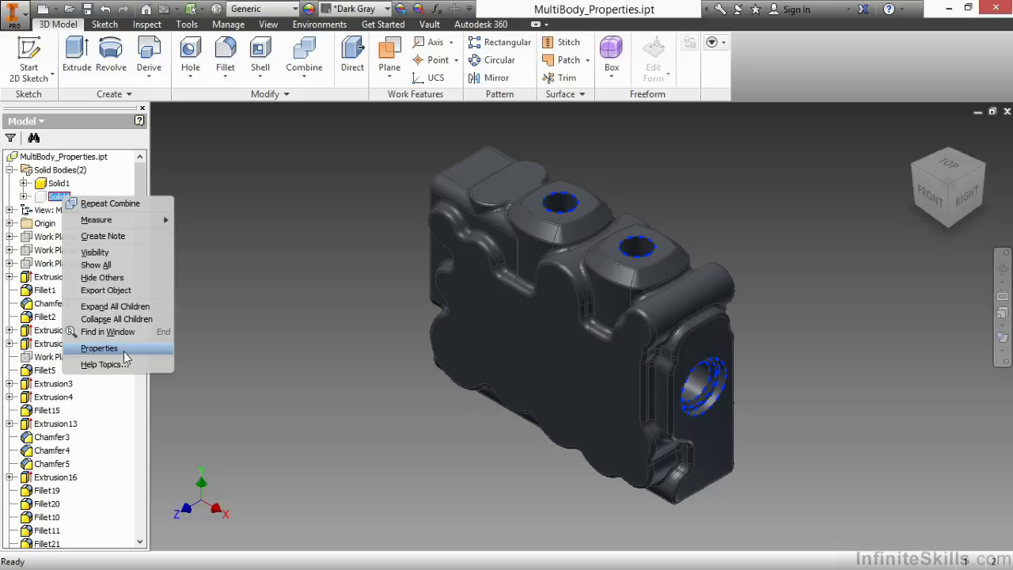
{"action": "left_click", "coordinate": [116, 252]}
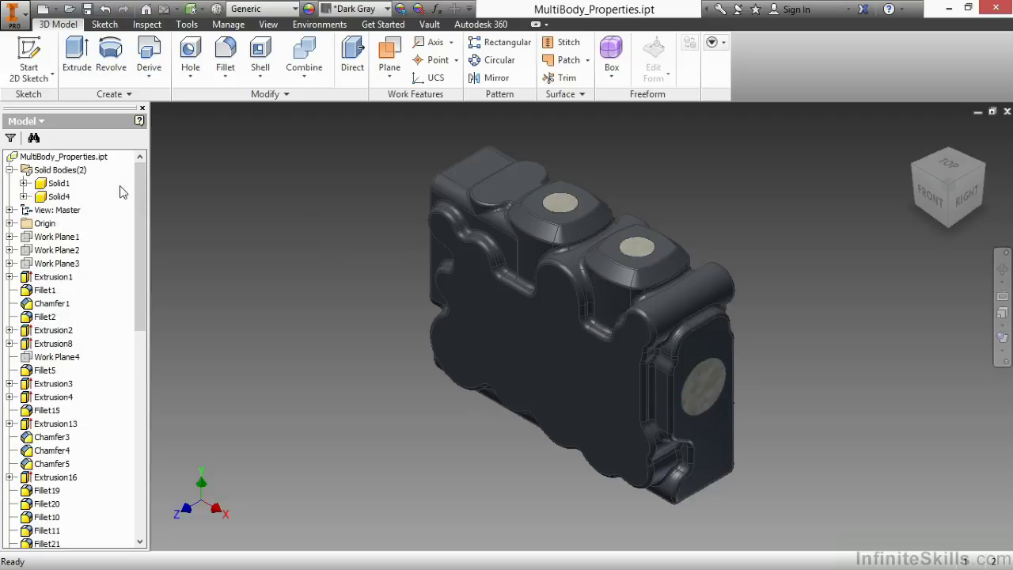
{"action": "right_click", "coordinate": [60, 188]}
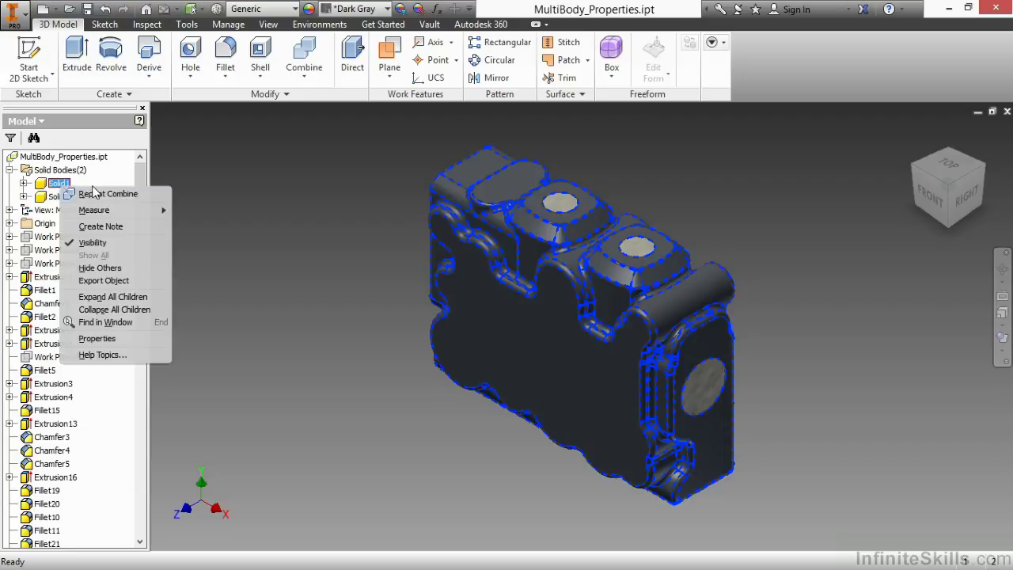
{"action": "left_click", "coordinate": [108, 244]}
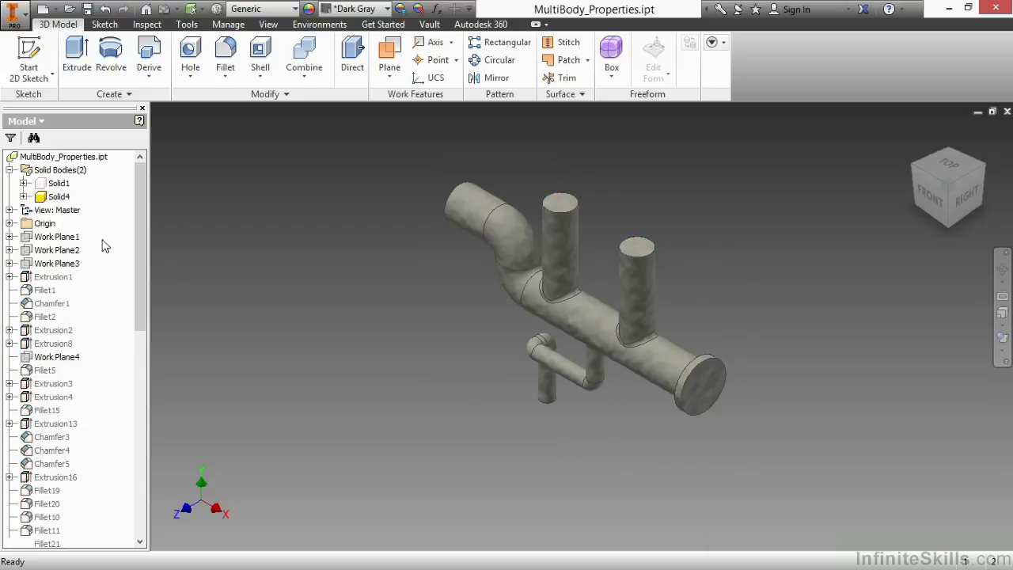
{"action": "right_click", "coordinate": [60, 184]}
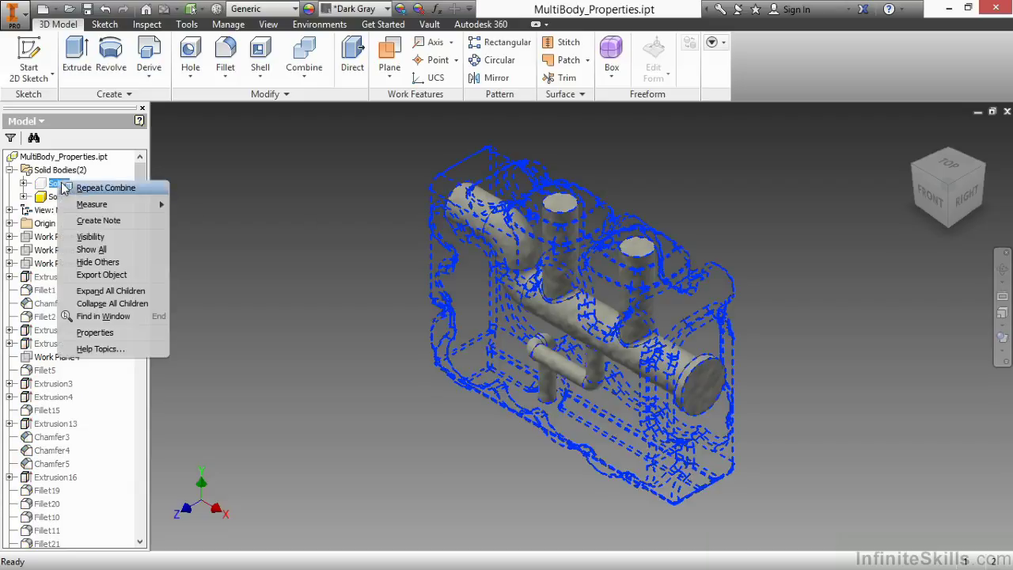
{"action": "left_click", "coordinate": [93, 249]}
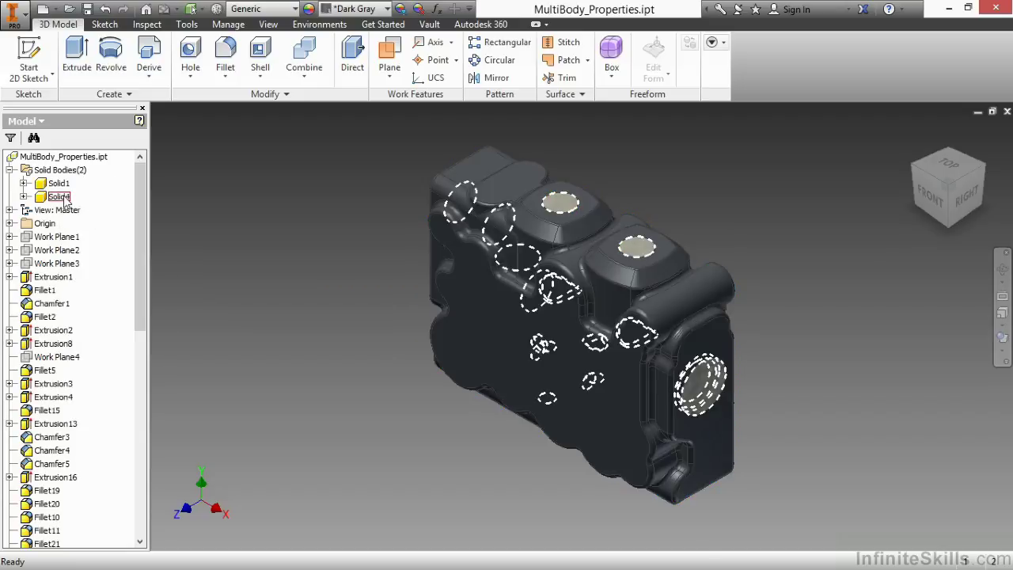
{"action": "right_click", "coordinate": [64, 196]}
{"action": "left_click", "coordinate": [116, 279]}
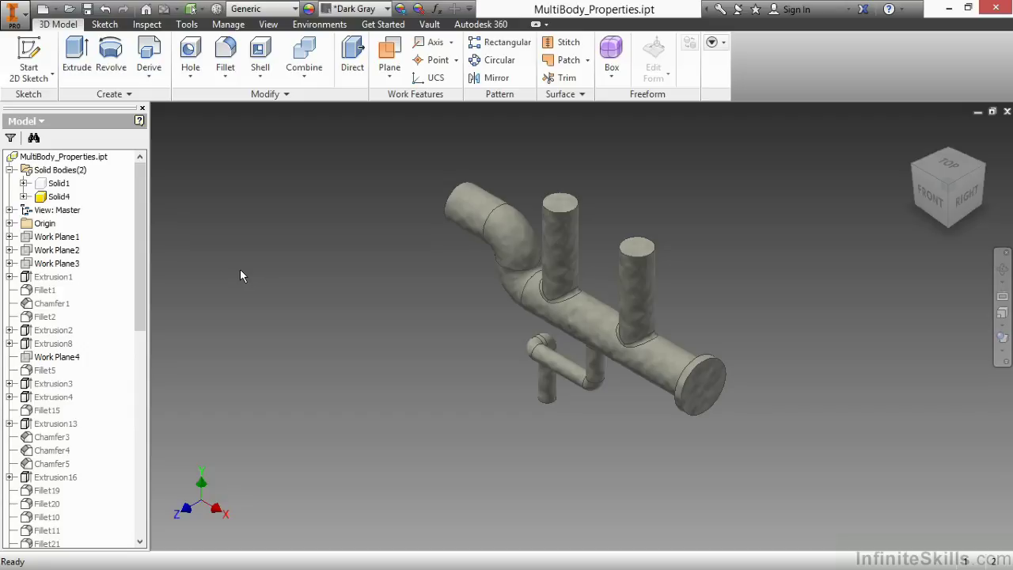
Rename body Solid4 to 'Core' and body Solid1 to 'Casting' in the browser.
{"action": "left_click", "coordinate": [60, 197]}
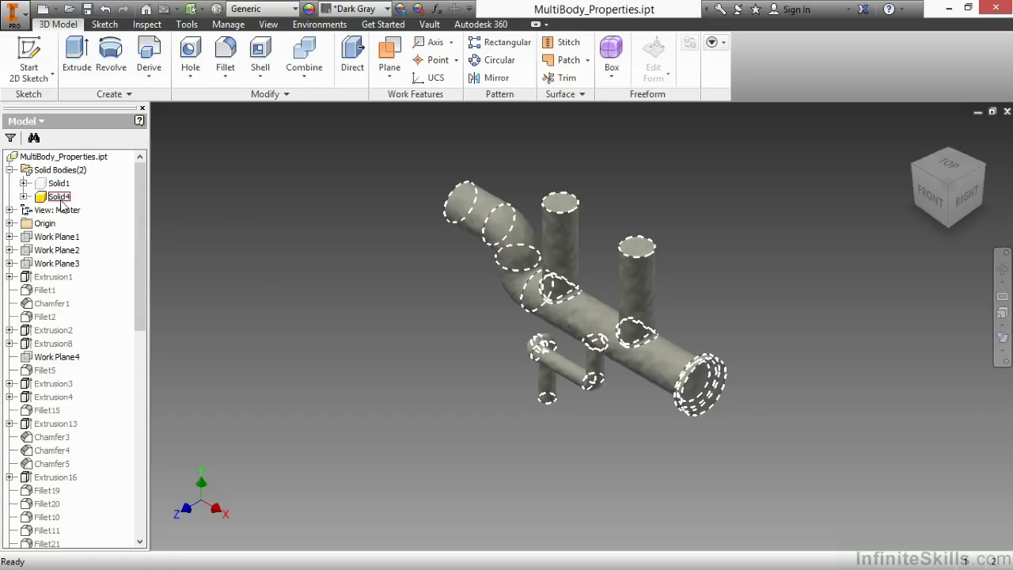
{"action": "left_click", "coordinate": [60, 197]}
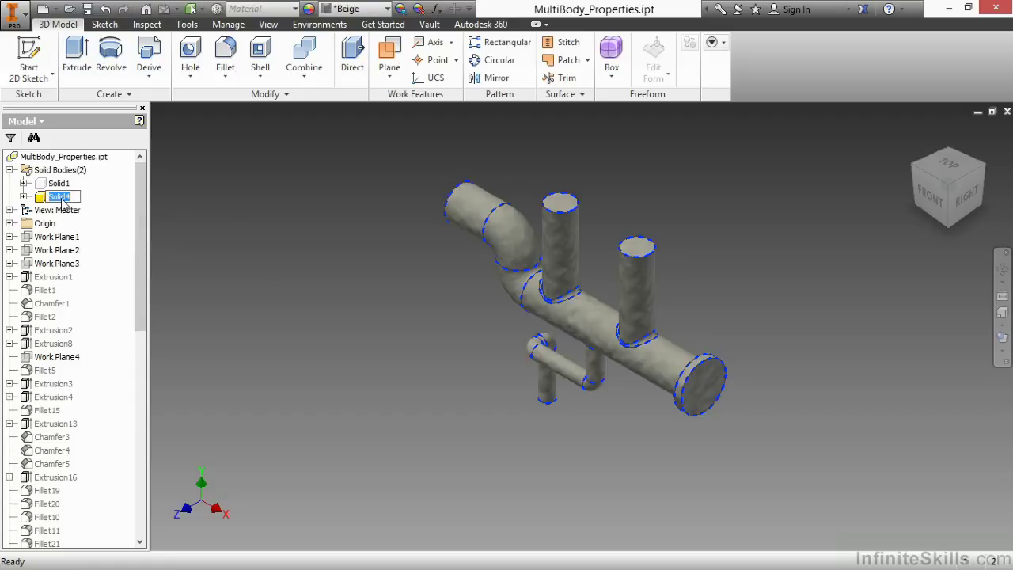
{"action": "type", "text": "Core"}
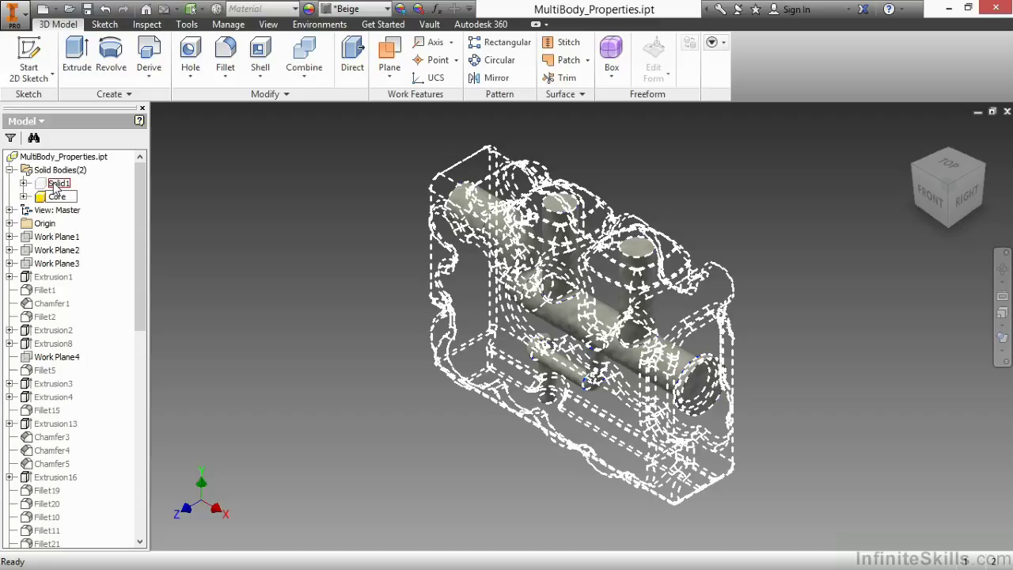
{"action": "left_click", "coordinate": [57, 185]}
{"action": "left_click", "coordinate": [62, 185]}
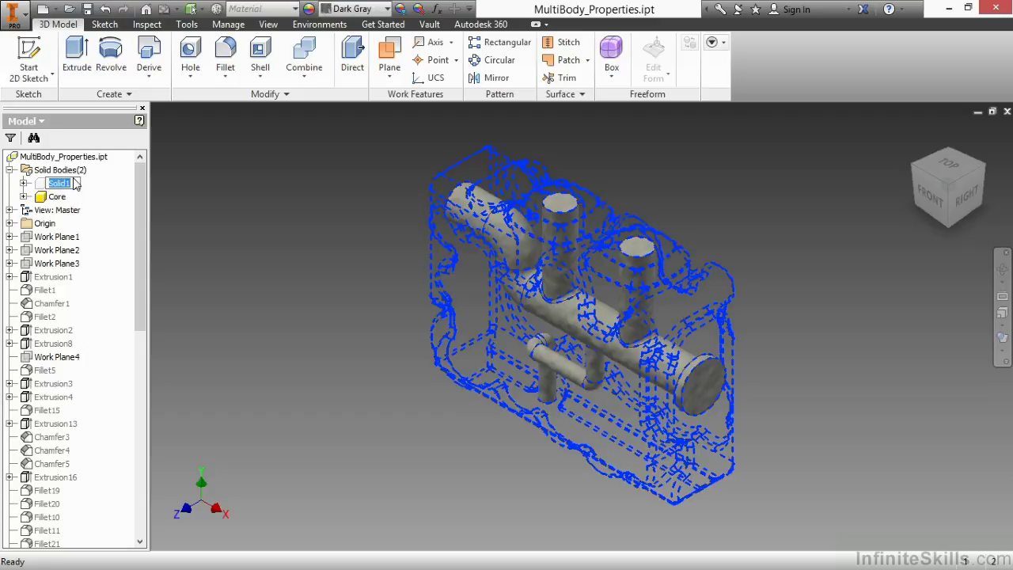
{"action": "type", "text": "Casting"}
{"action": "left_click", "coordinate": [112, 193]}
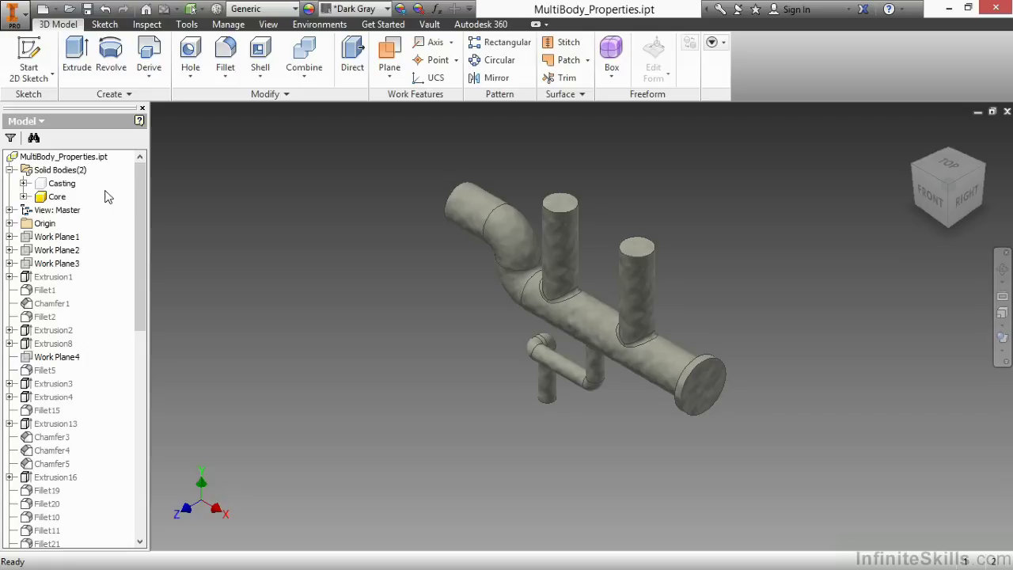
{"action": "right_click", "coordinate": [56, 196]}
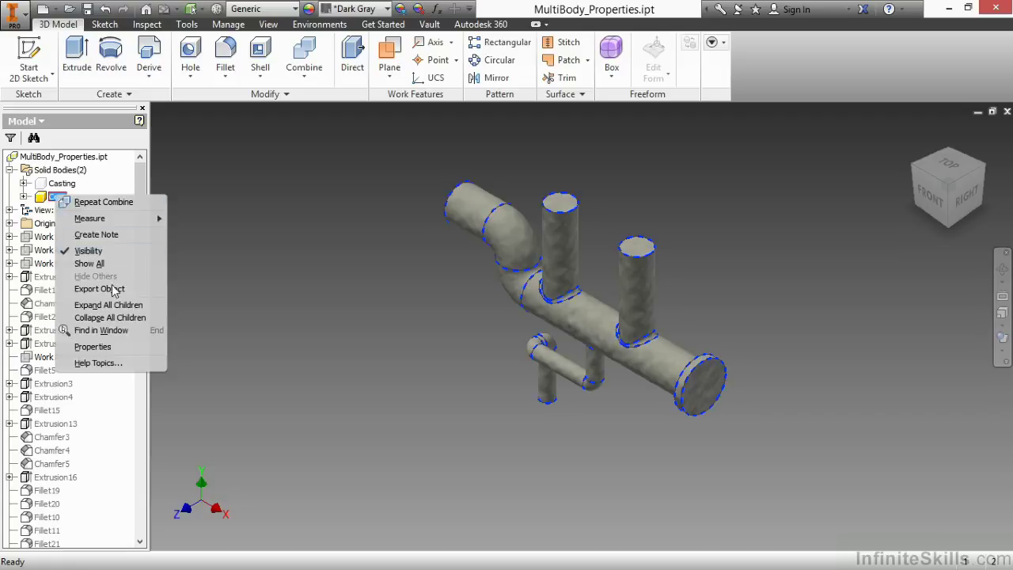
{"action": "left_click", "coordinate": [119, 348]}
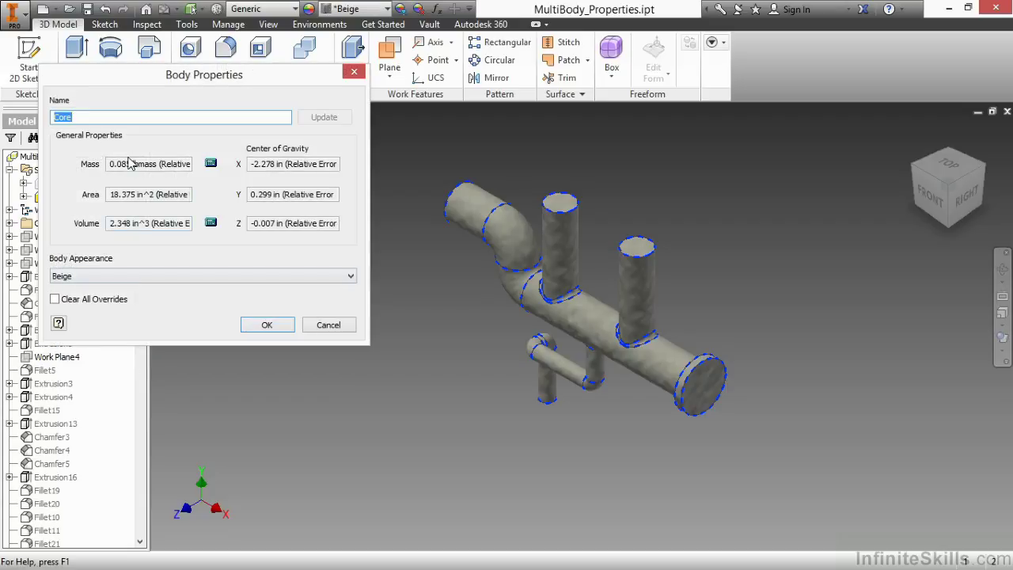
{"action": "left_click_drag", "start_coordinate": [121, 164], "coordinate": [172, 163]}
{"action": "left_click_drag", "start_coordinate": [124, 194], "coordinate": [159, 194]}
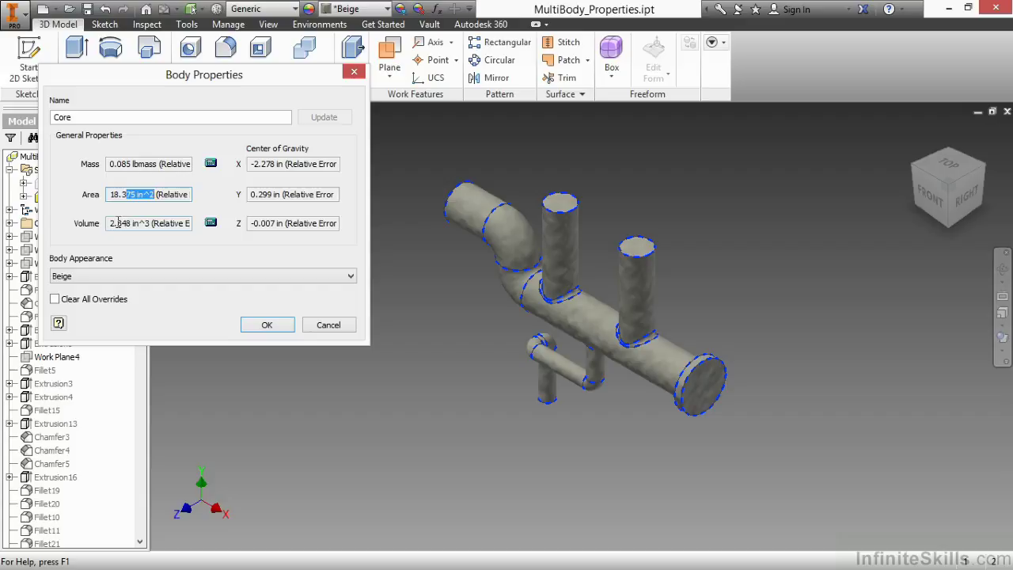
{"action": "left_click_drag", "start_coordinate": [116, 223], "coordinate": [173, 223]}
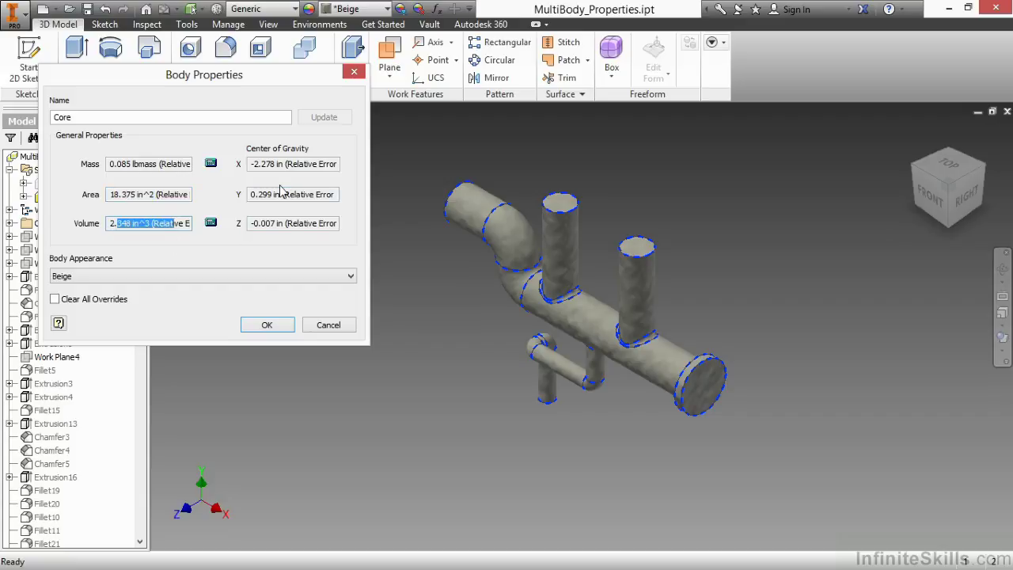
{"action": "left_click", "coordinate": [191, 278]}
{"action": "left_click", "coordinate": [192, 279]}
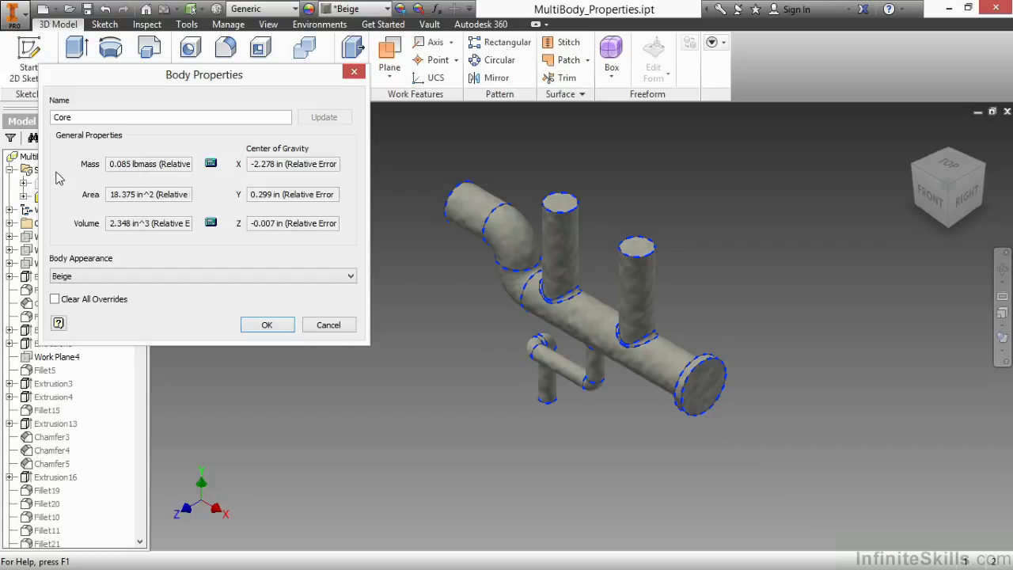
{"action": "left_click", "coordinate": [268, 324]}
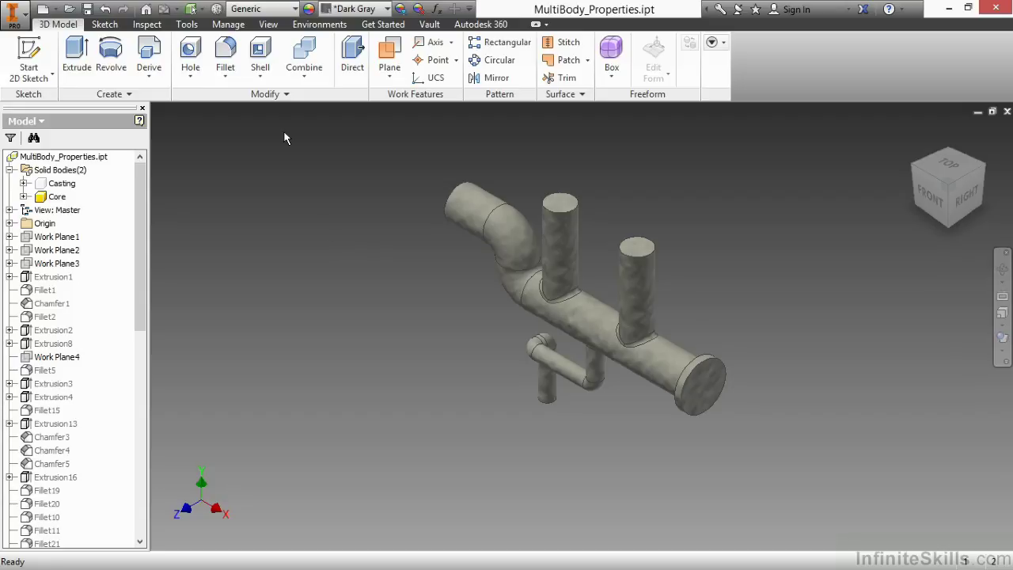
Inspect the 'Solid' body naming prefix on the Document Settings Modeling tab, then close it.
{"action": "left_click", "coordinate": [187, 23]}
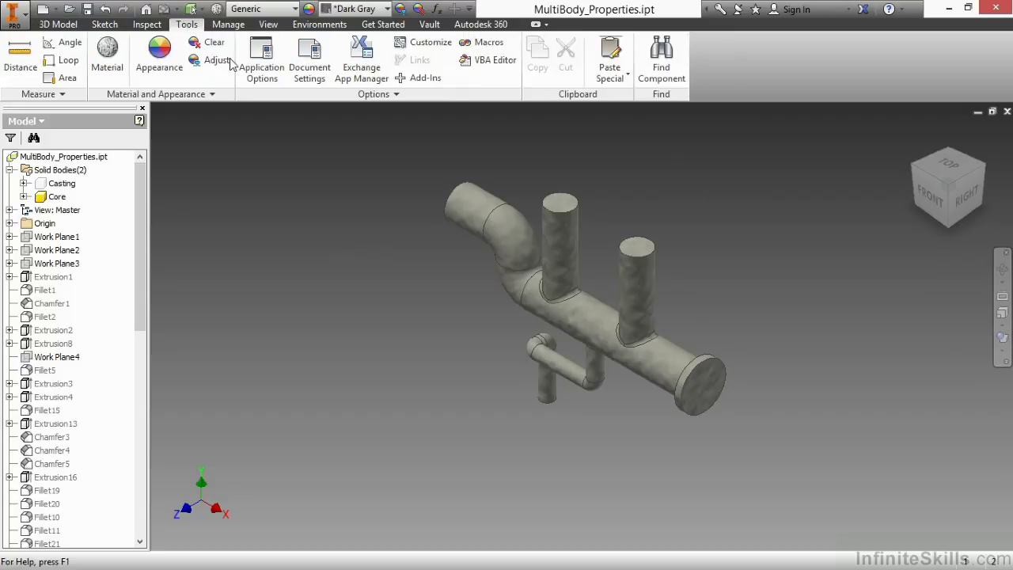
{"action": "left_click", "coordinate": [308, 73]}
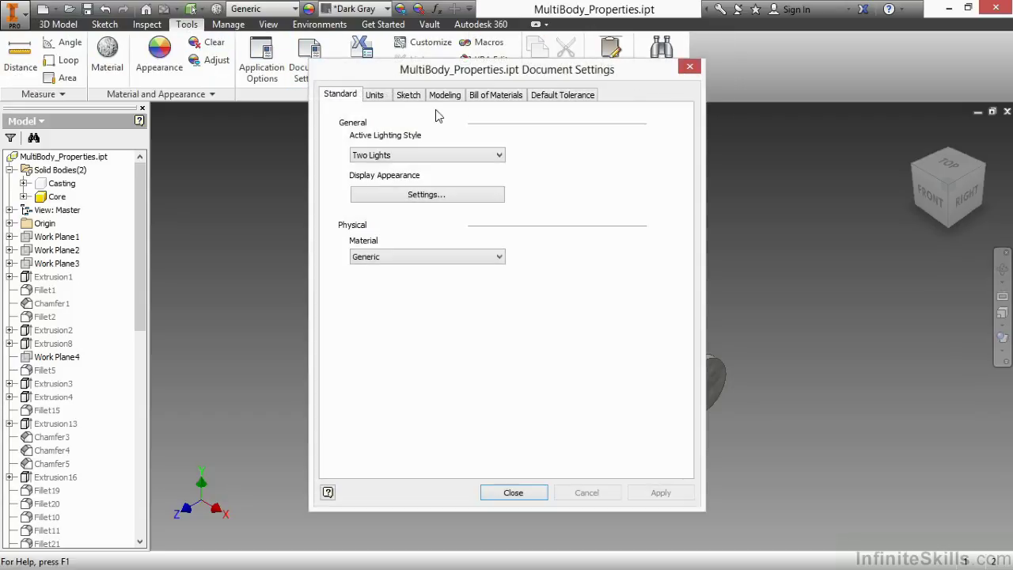
{"action": "left_click", "coordinate": [451, 100]}
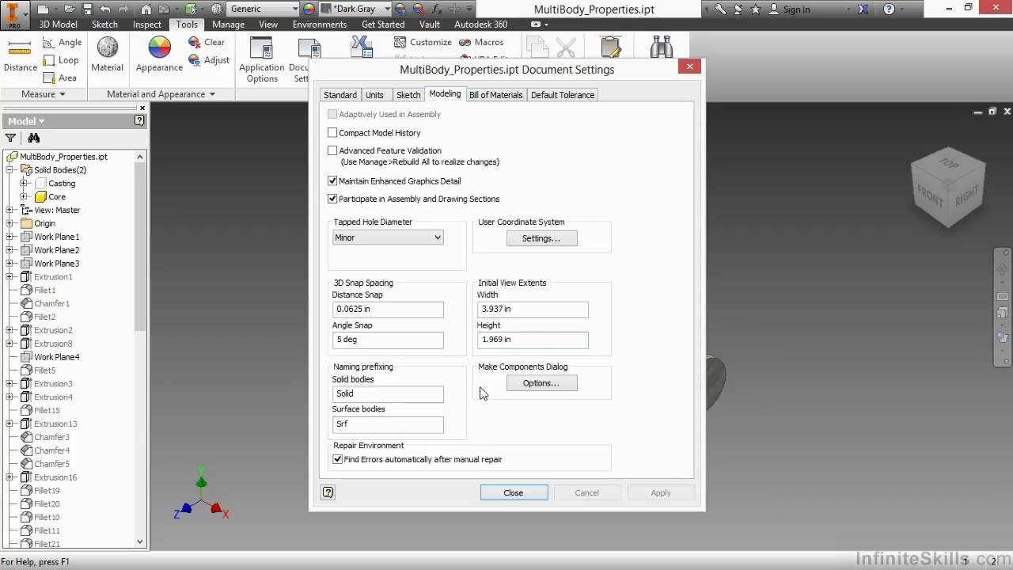
{"action": "left_click", "coordinate": [407, 395]}
{"action": "double_click", "coordinate": [363, 393]}
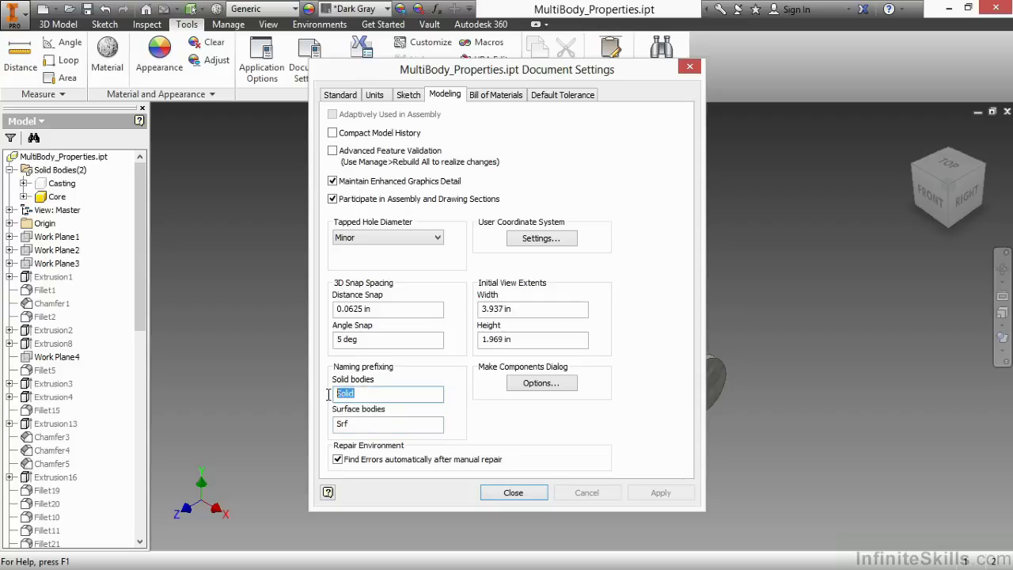
{"action": "left_click", "coordinate": [422, 395]}
{"action": "left_click", "coordinate": [517, 492]}
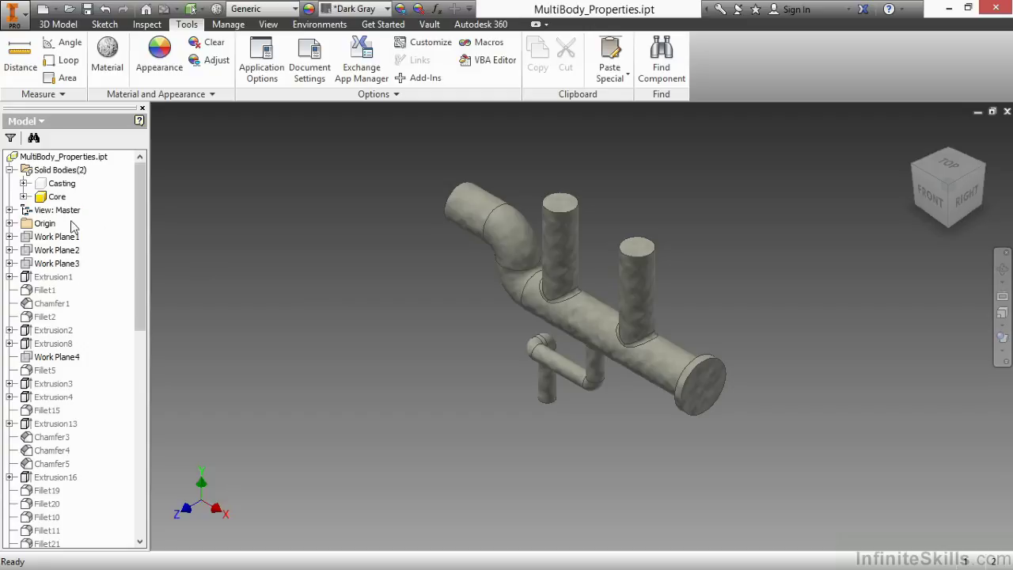
Expand the Core body to show its features, Extrusion23 through Fillet38.
{"action": "left_click", "coordinate": [23, 196]}
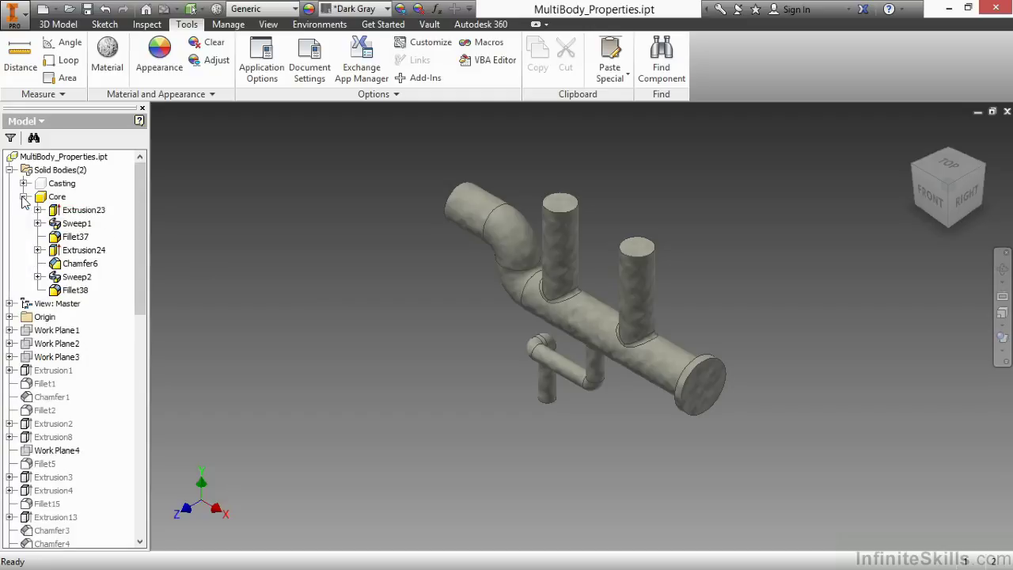